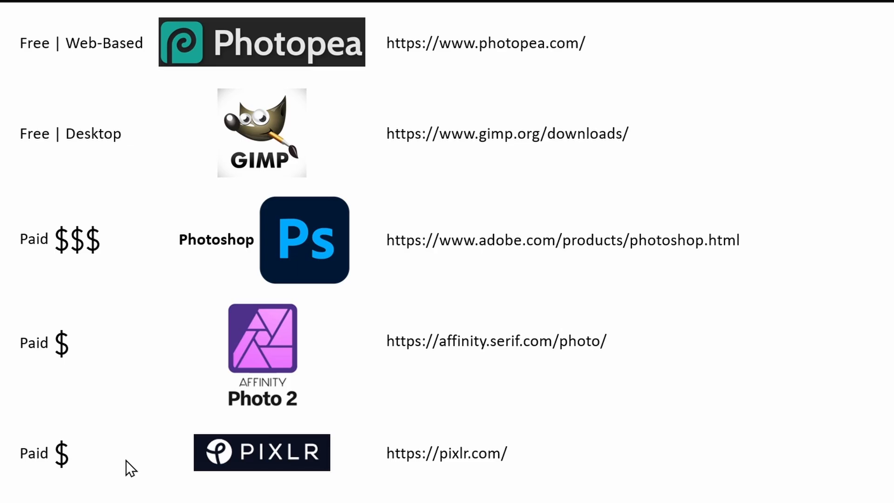
- Open Skyline.jpg from the Temp folder in Photopea
key("Escape")
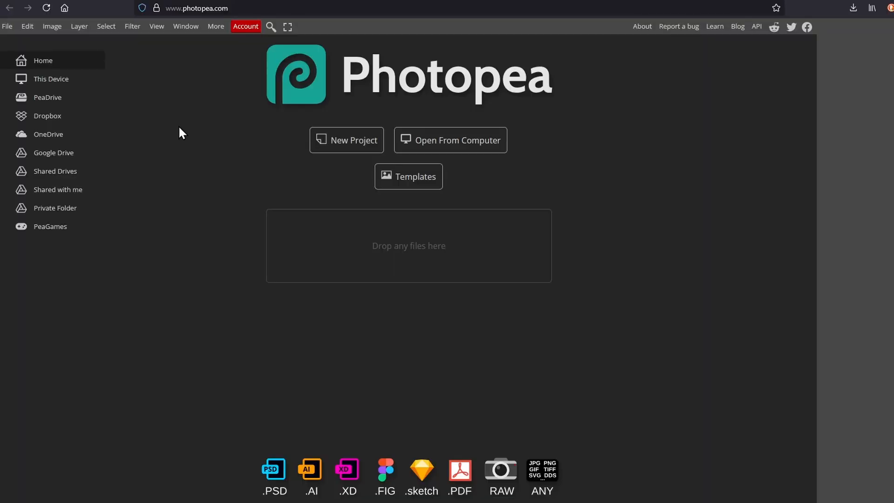
left_click(451, 146)
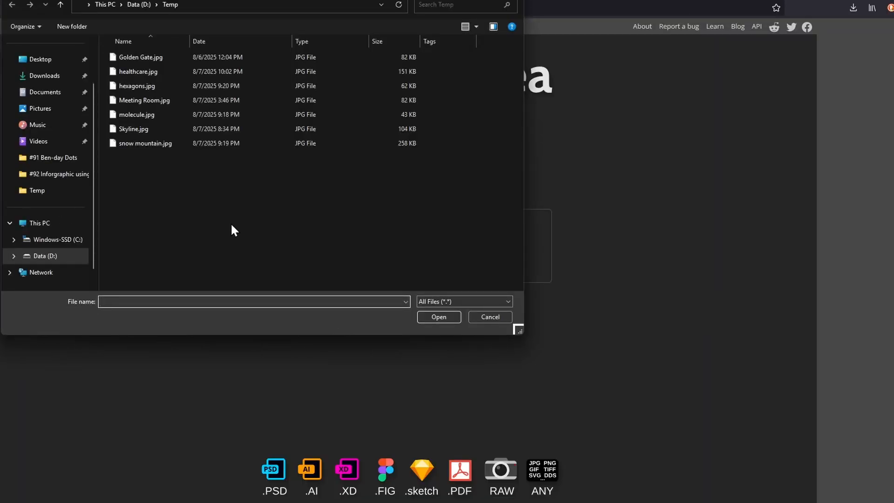
left_click(132, 129)
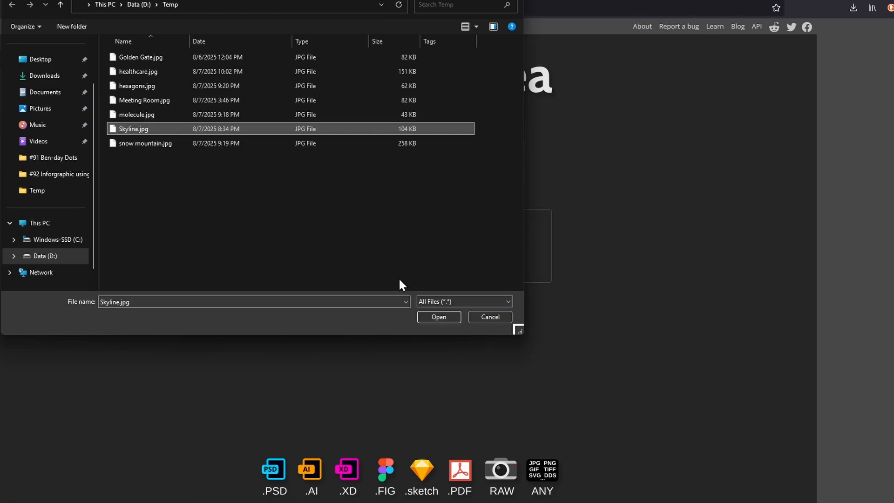
left_click(440, 317)
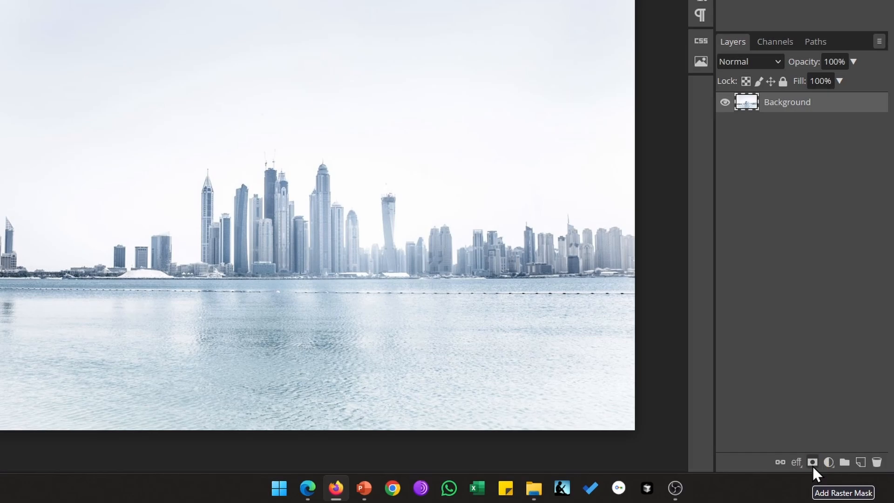
- Add a raster mask to the Background layer and select the Gradient Tool
left_click(812, 466)
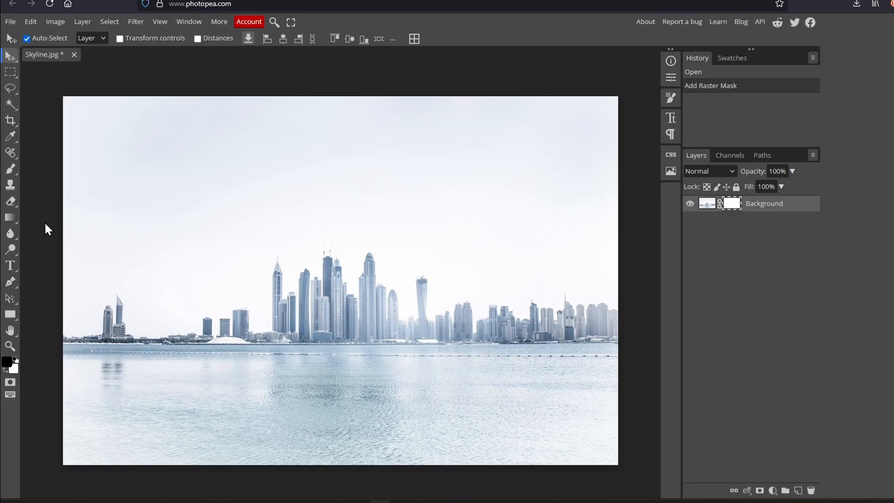
left_click(9, 217)
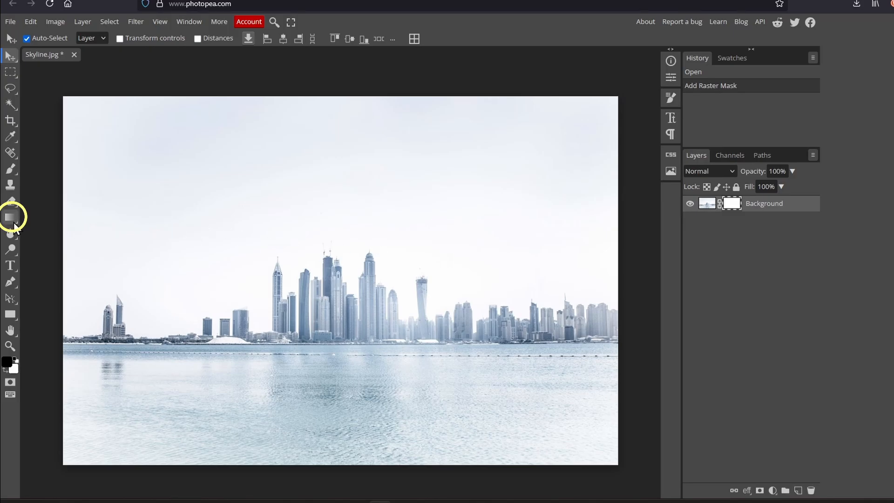
left_click(9, 218)
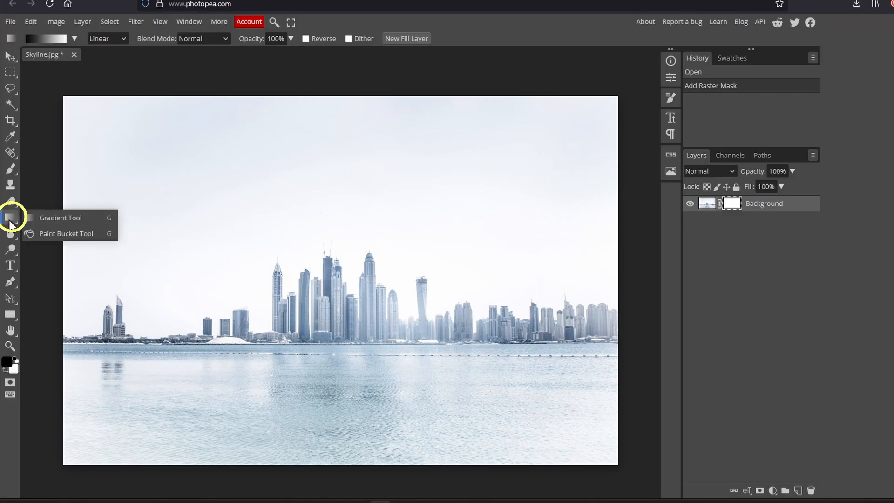
left_click(55, 219)
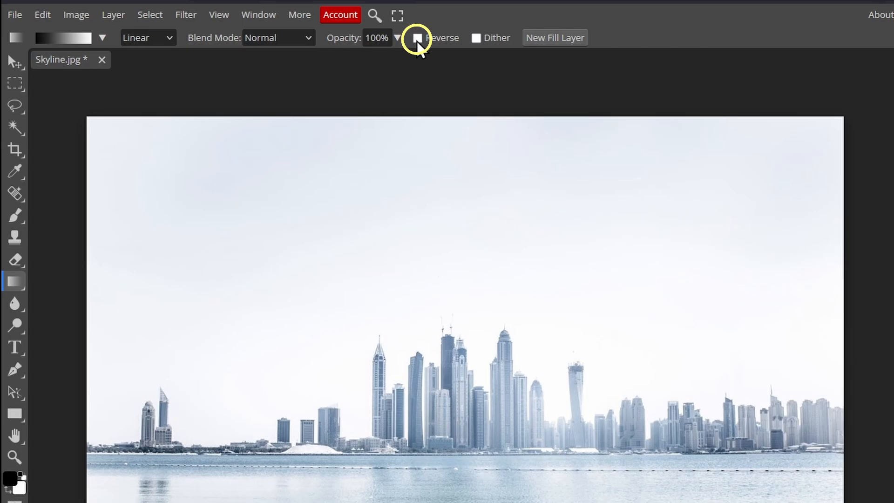
- Turn on the Reverse option for the linear gradient
left_click(417, 38)
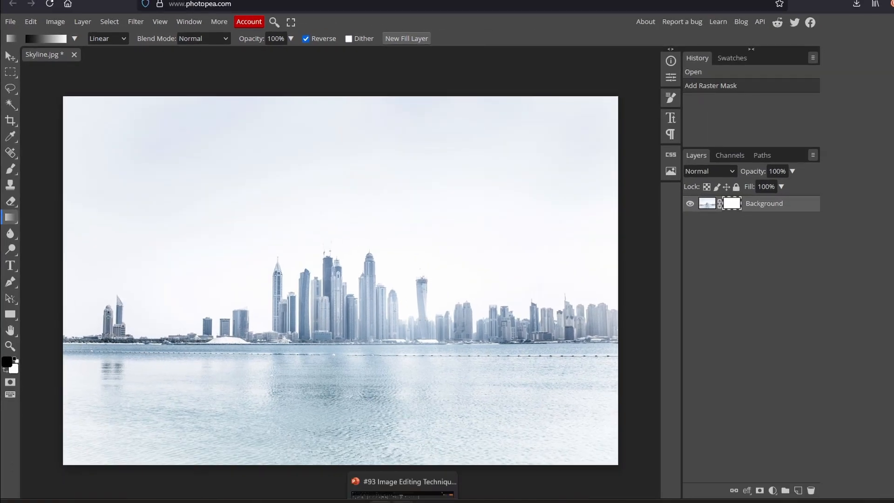
left_click(402, 487)
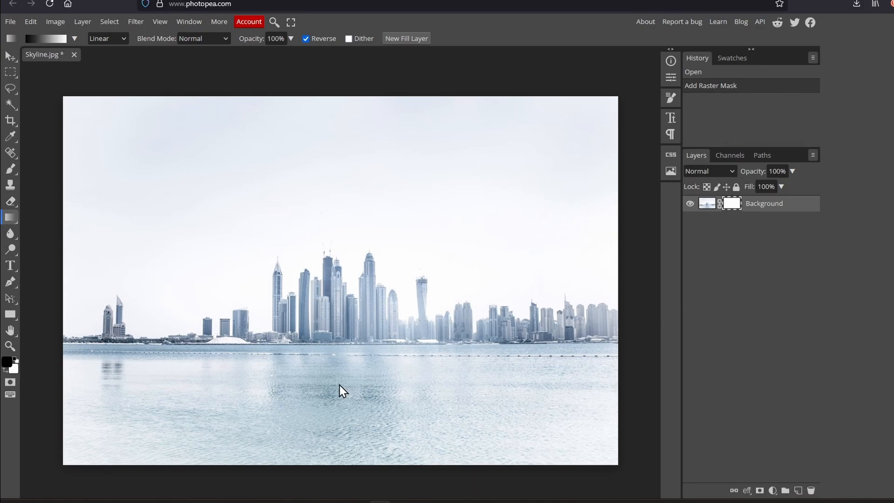
- Crop the image to a narrow strip around the skyline, trimming sky above and water below
left_click(13, 122)
left_click_drag(340, 96, 333, 231)
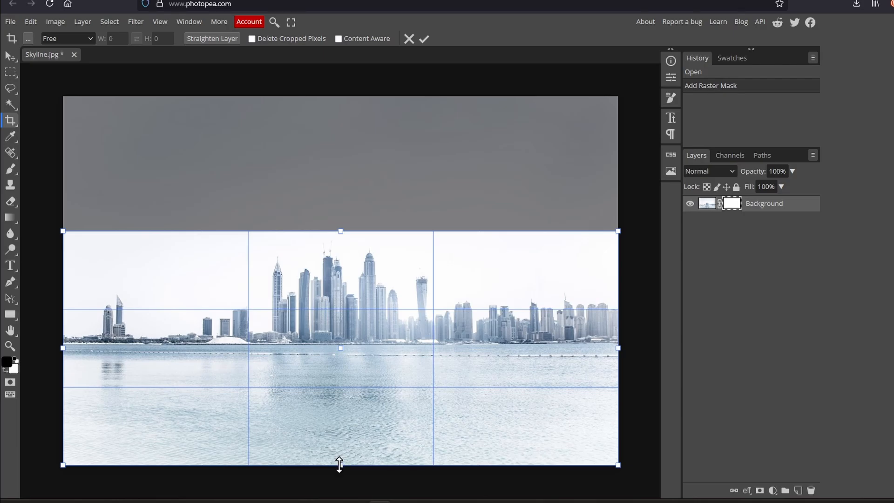
left_click_drag(339, 464, 340, 358)
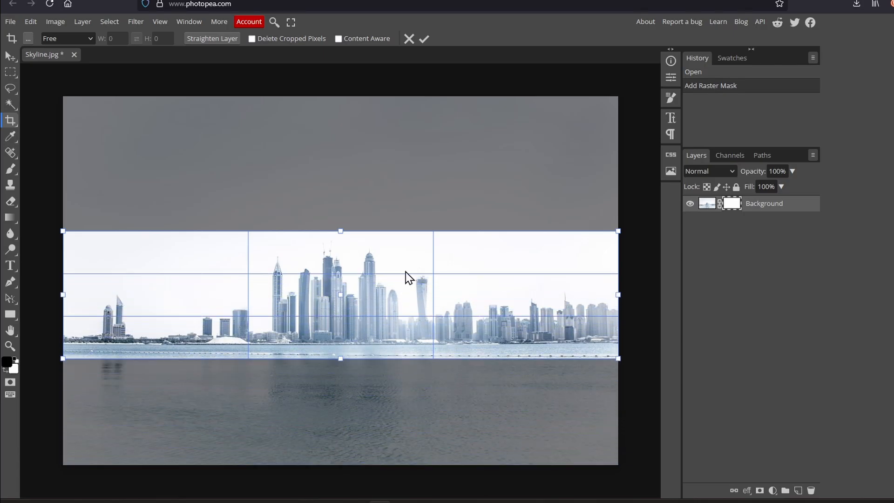
key("Return")
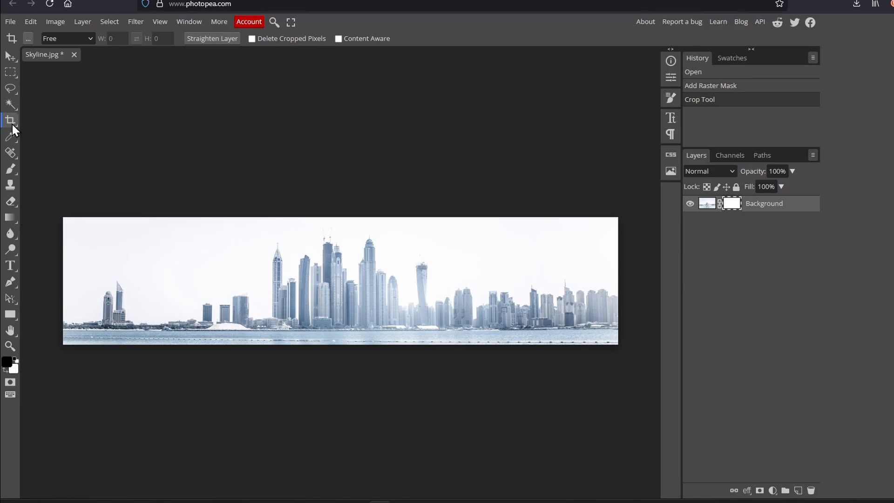
- Draw a short vertical gradient on the mask from the top edge downward so the sky fades to transparent
key("g")
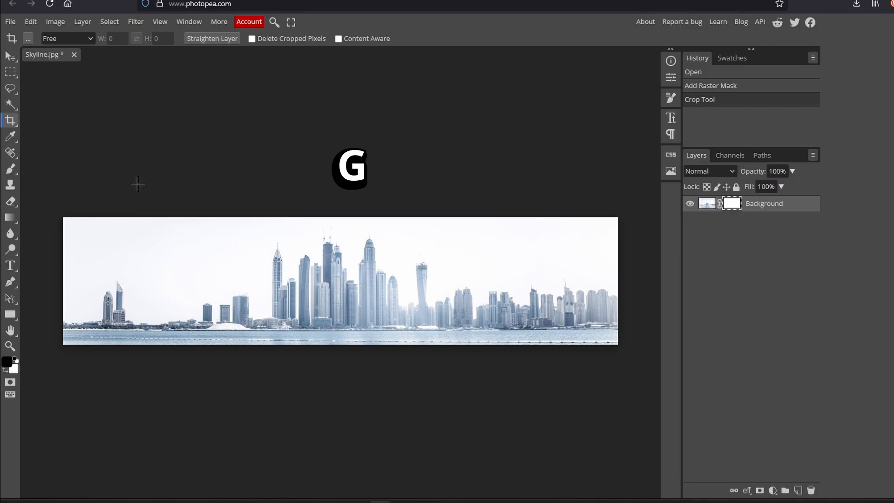
left_click(10, 217)
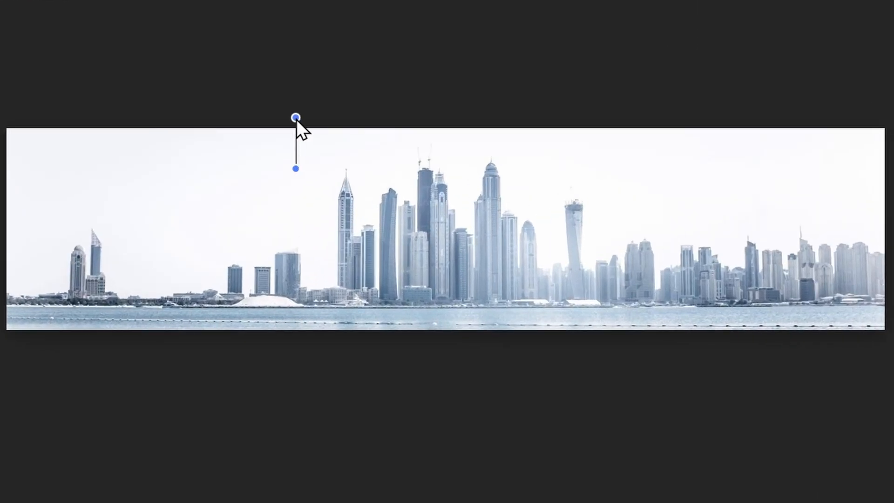
left_click_drag(296, 119, 296, 119)
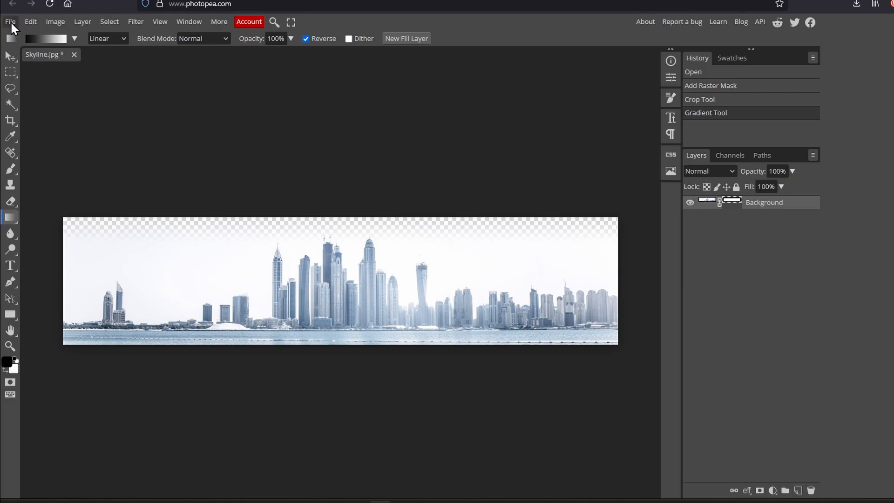
- Export the image as a PNG named Skyline
left_click(10, 22)
mouse_move(32, 171)
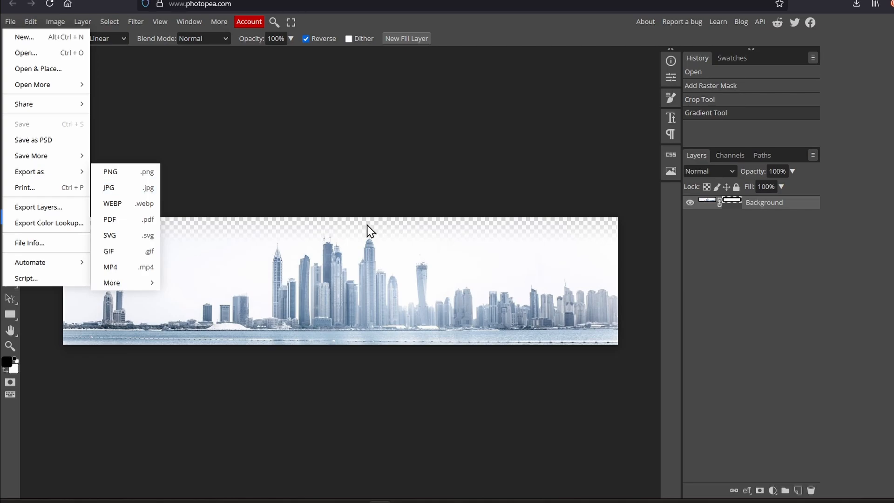
left_click(137, 178)
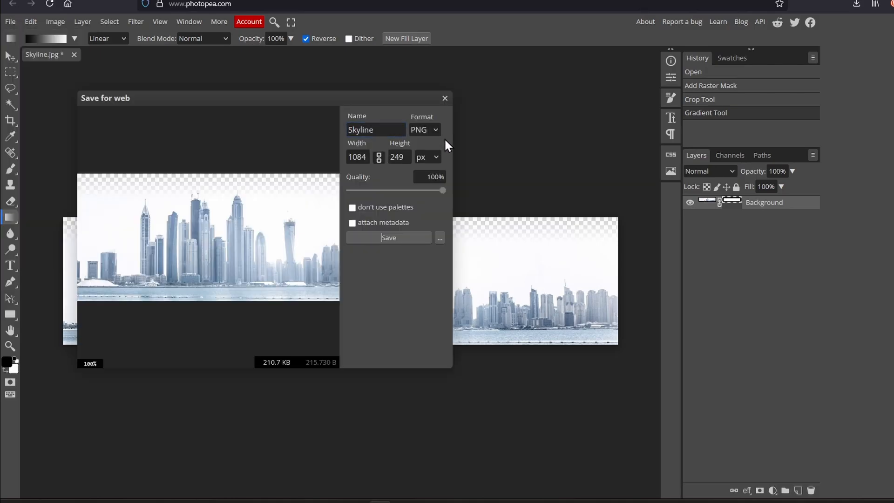
left_click(394, 238)
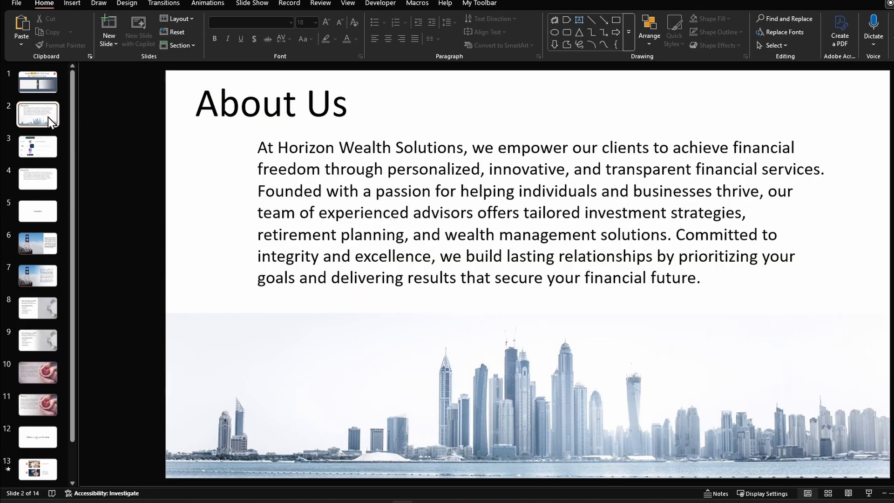
- Switch to PowerPoint and delete the skyline picture at the bottom of the About Us slide
right_click(48, 117)
left_click(88, 221)
left_click(448, 406)
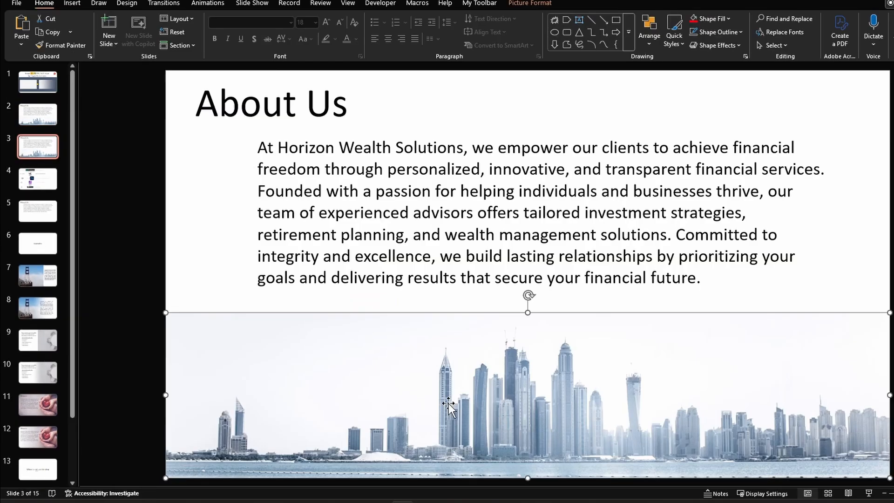
key("Delete")
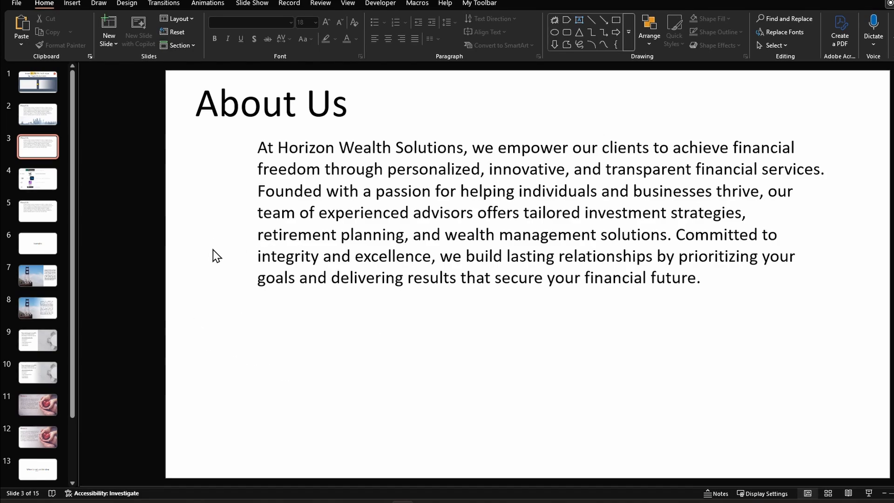
- Insert Skyline.png from this device onto the About Us slide and stretch it to the slide's right edge
left_click(72, 4)
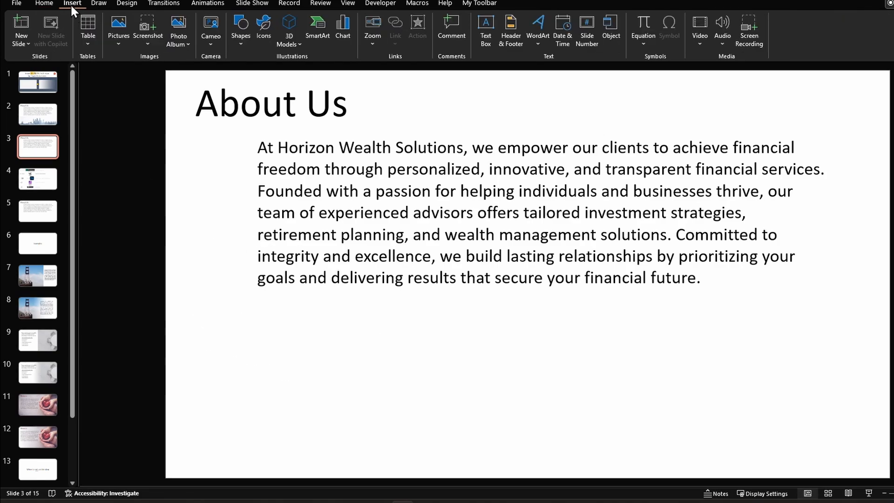
left_click(116, 38)
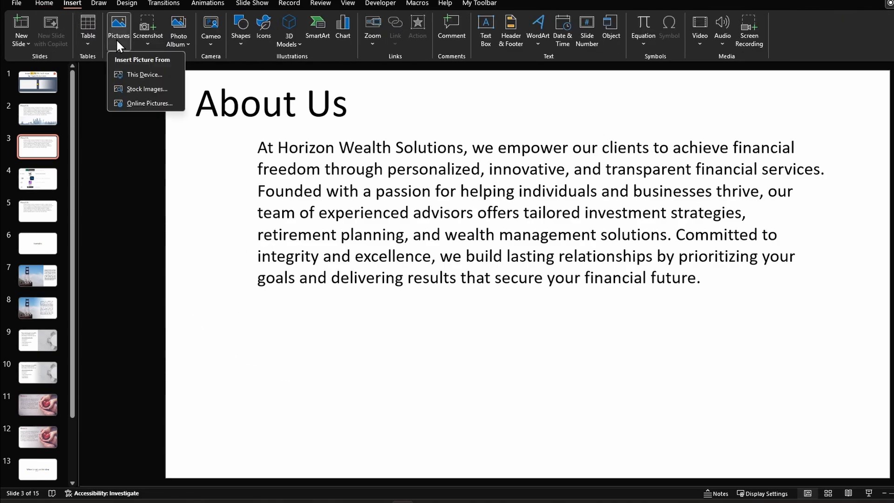
left_click(142, 74)
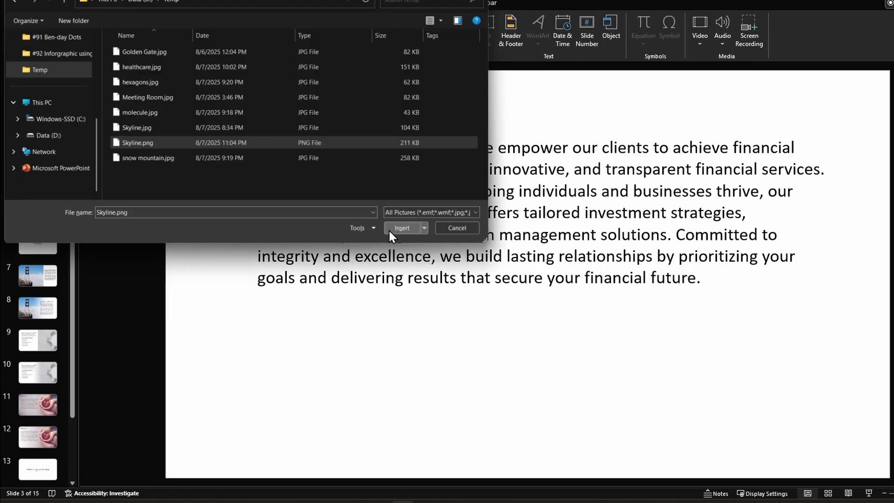
left_click(388, 228)
left_click_drag(778, 325, 888, 314)
key("Escape")
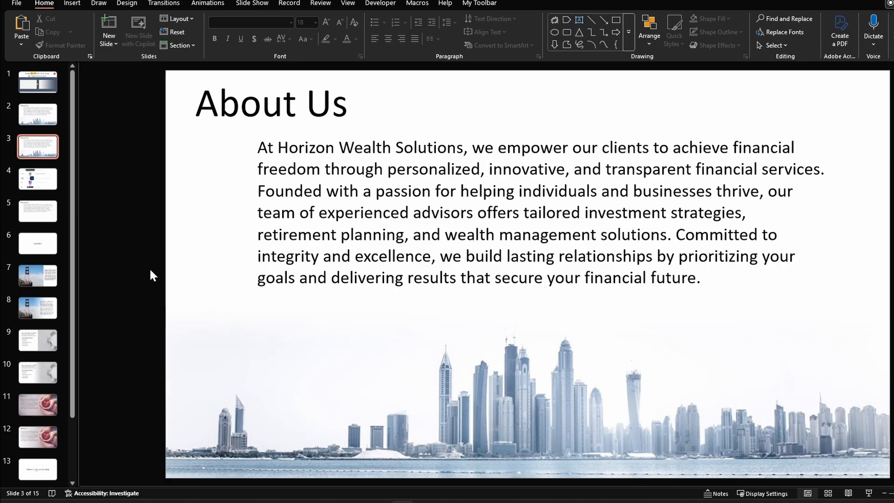
key("Up")
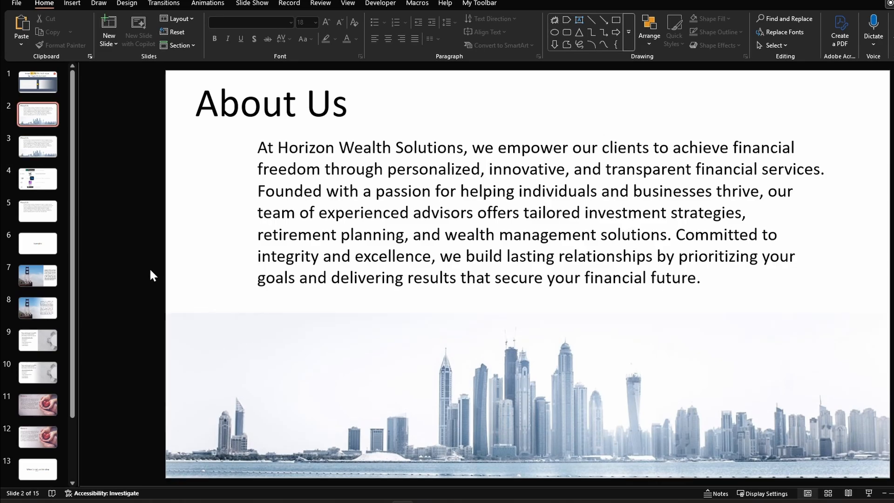